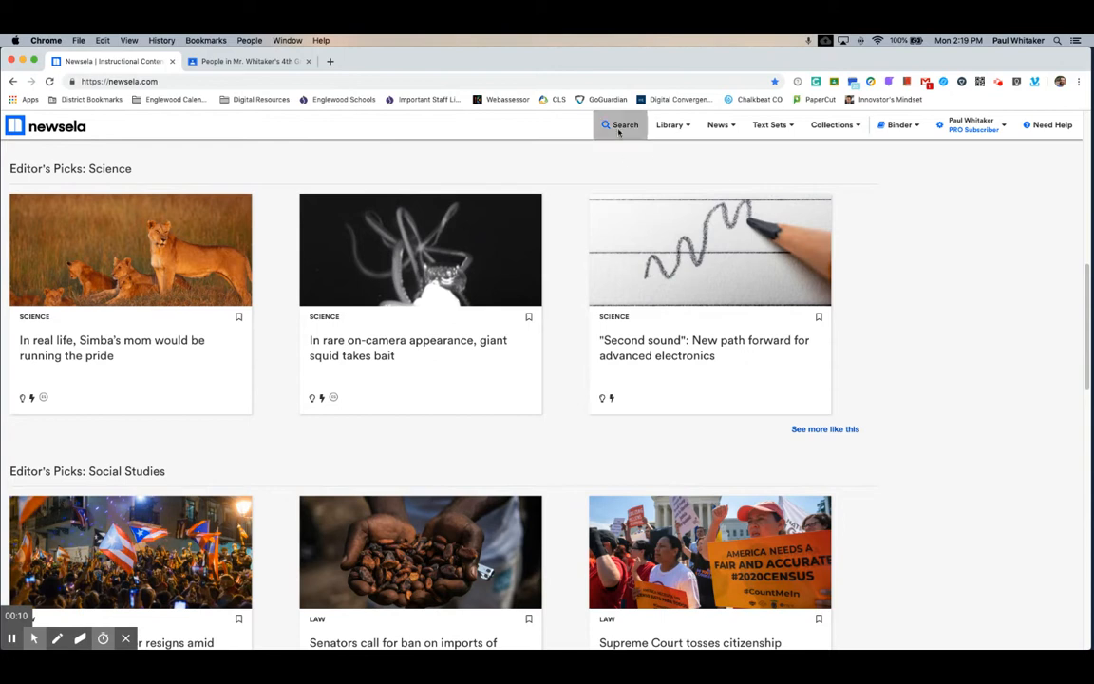
- Open Settings > Classes from the account name menu, showing the empty class list
mouse_move(829, 135)
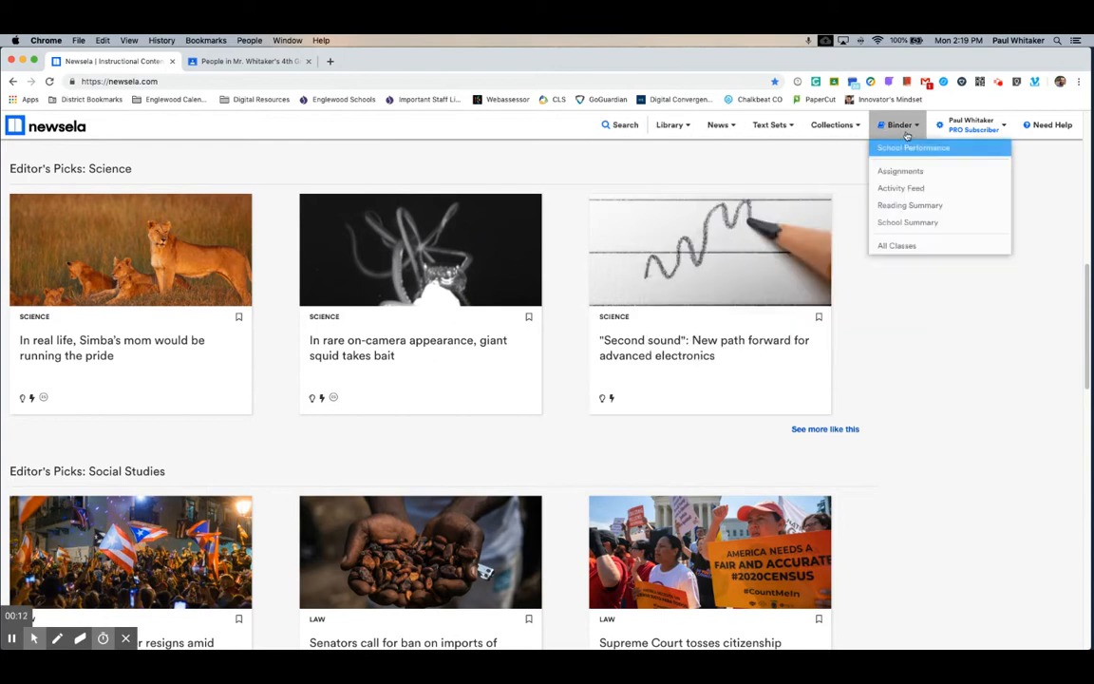
mouse_move(968, 123)
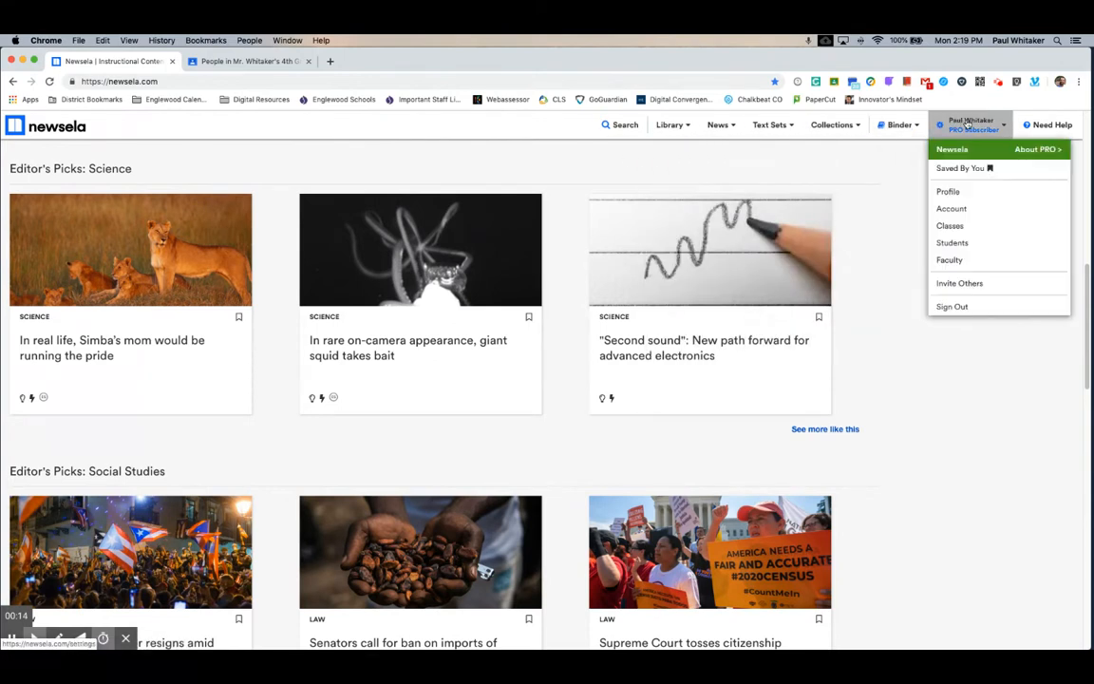
left_click(975, 226)
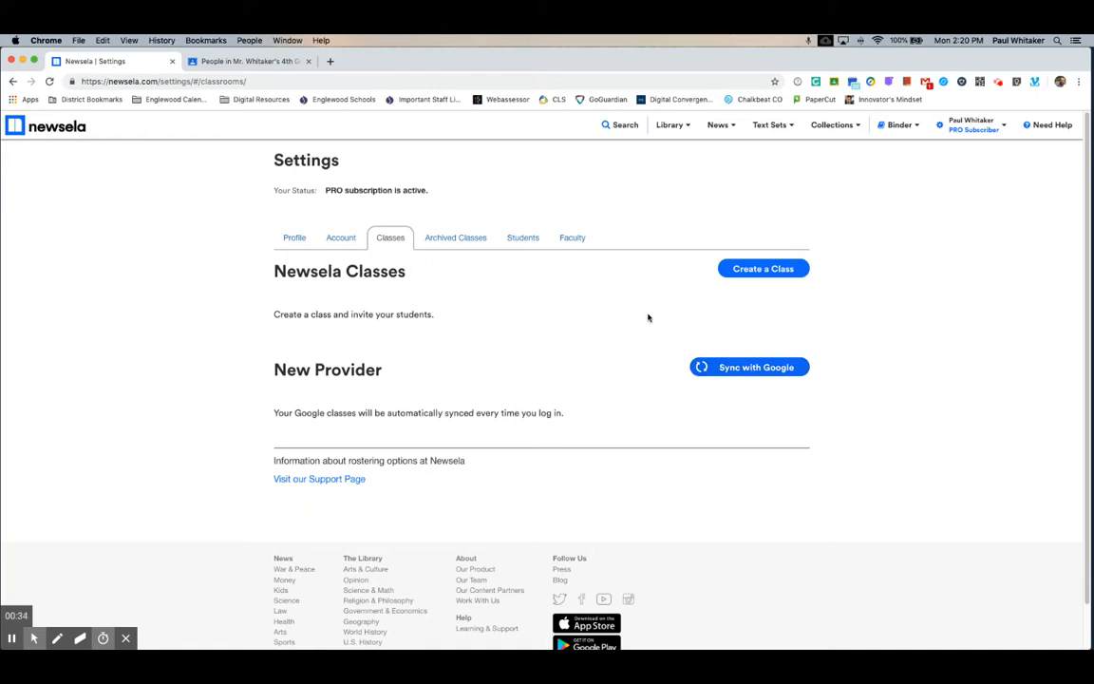
- Create 'Mr. W's 4th Grade Class' at Grade 4 with Elementary on, after briefly trying Grade 12
left_click(746, 278)
left_click(469, 345)
type("Mr. W's ")
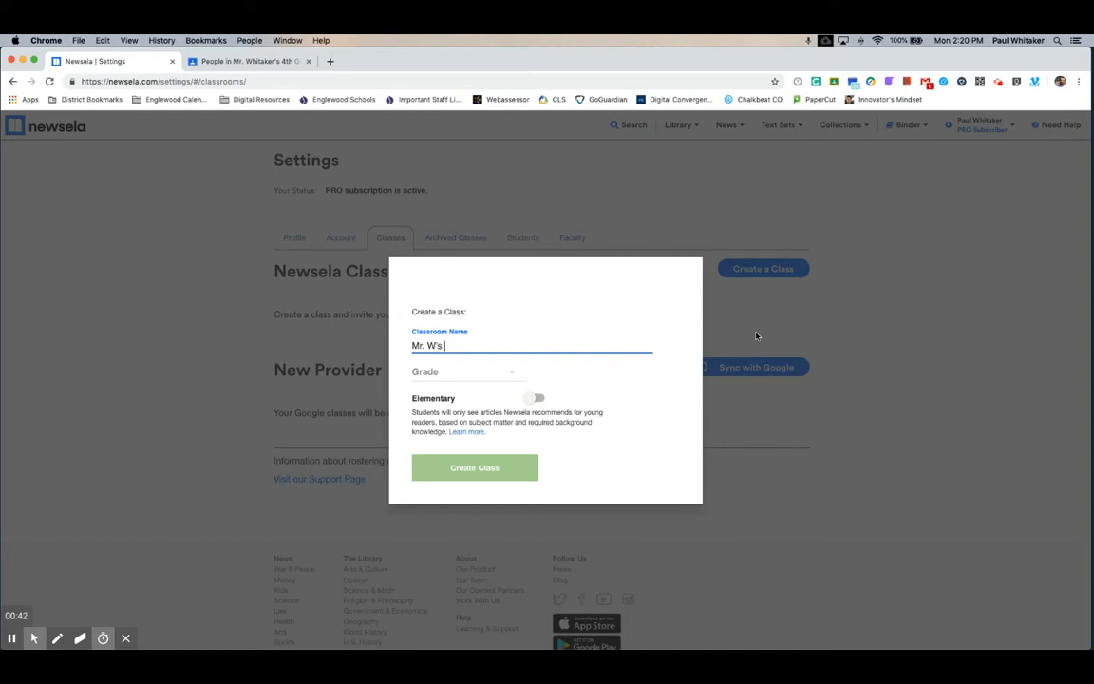
type("4th Grade Class")
left_click(439, 371)
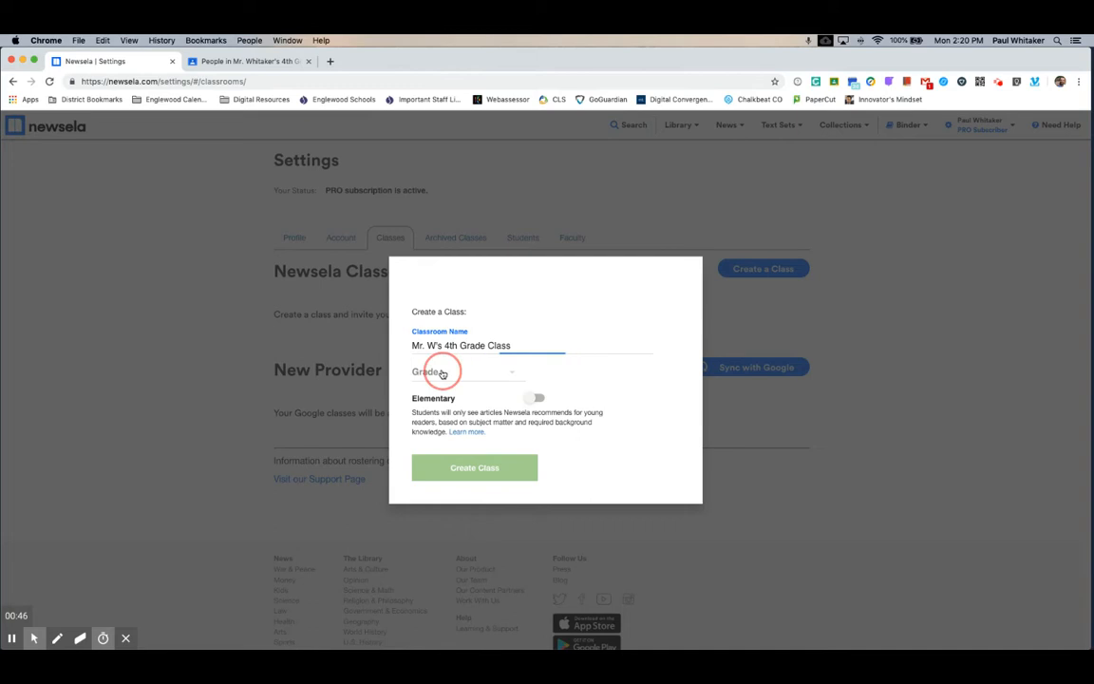
left_click(465, 433)
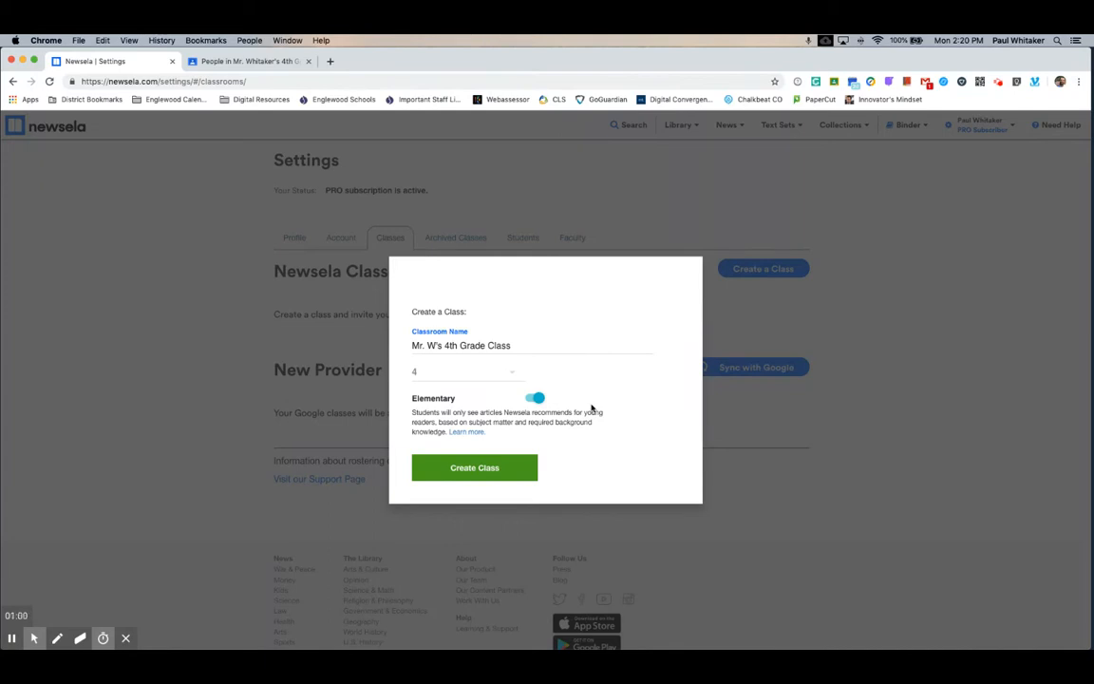
left_click(513, 377)
left_click(496, 574)
left_click(513, 376)
left_click(486, 432)
left_click(473, 467)
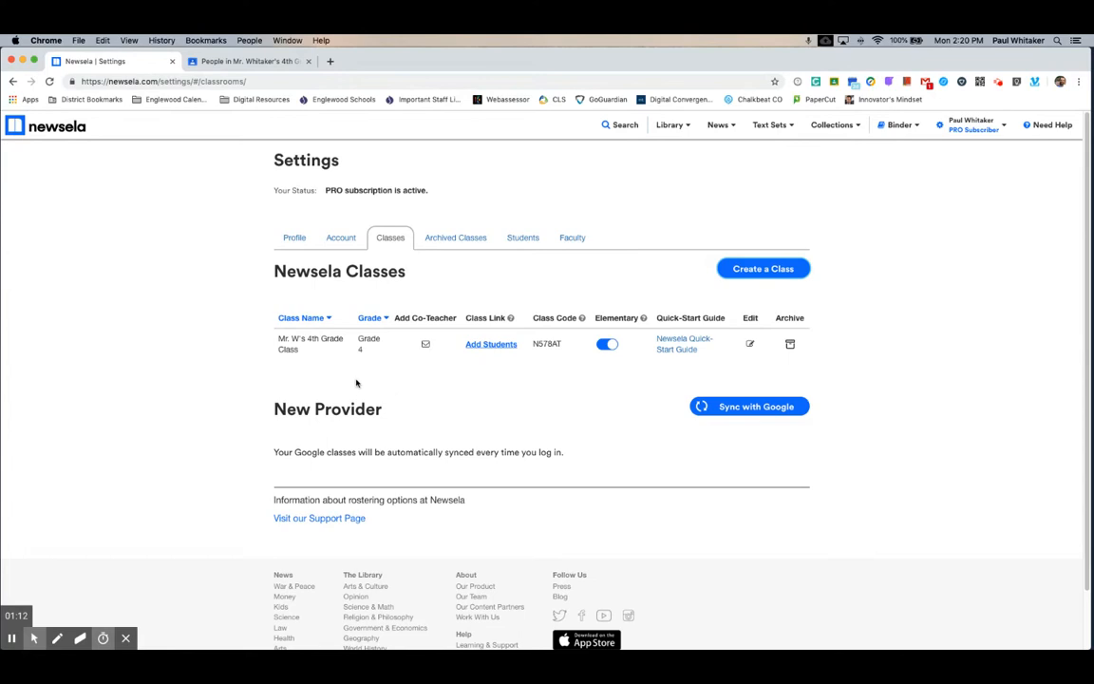
- Show the co-teacher faculty search for the class, then open the student invite link and code
left_click(426, 345)
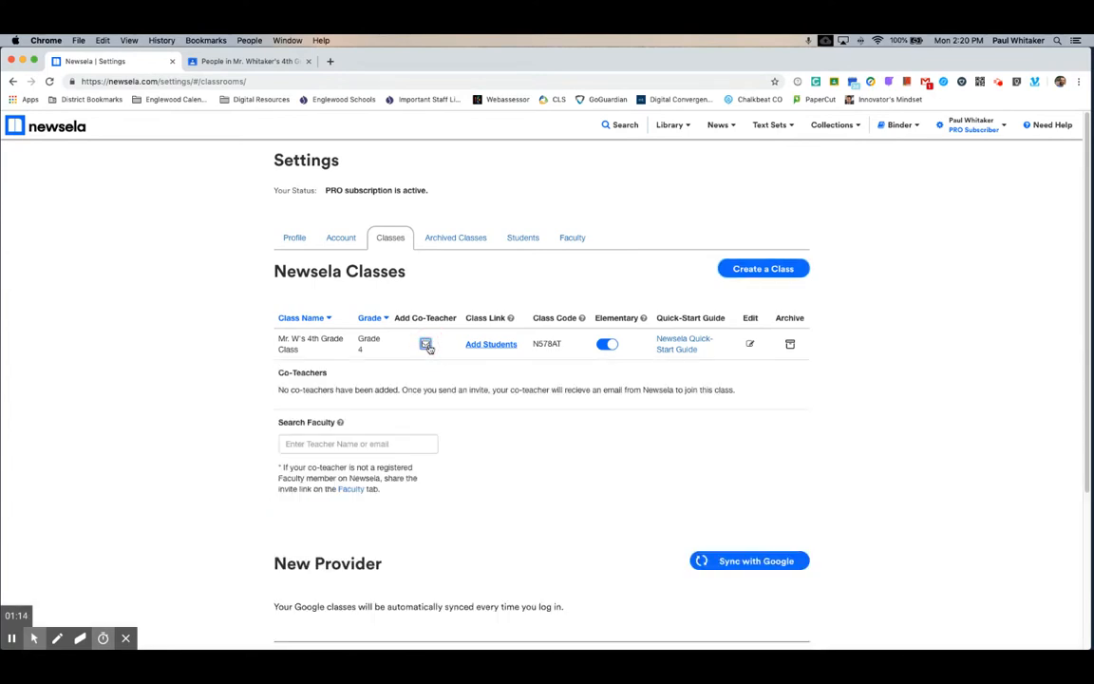
left_click(366, 443)
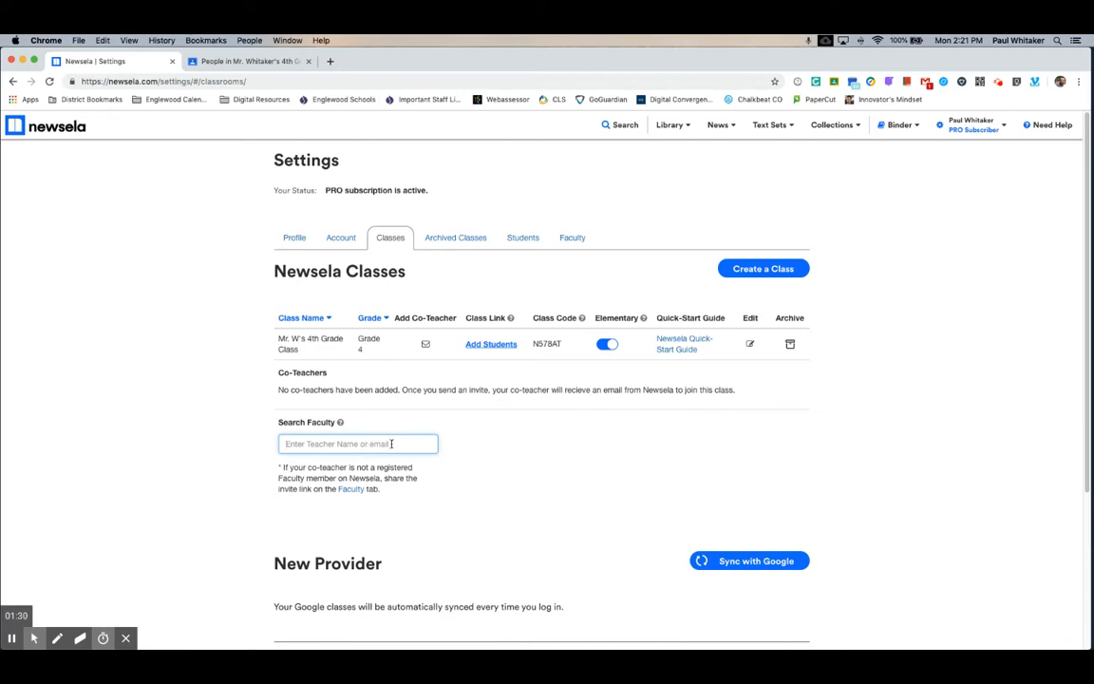
left_click(494, 344)
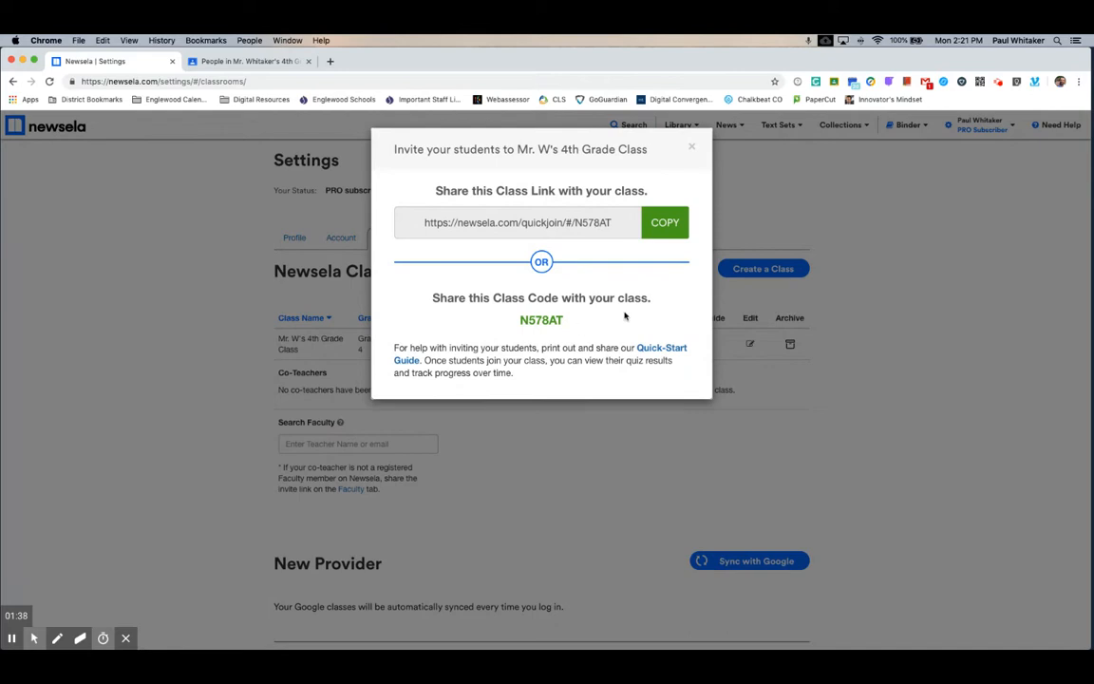
- Copy the class join link and class code, then bring the Safari Newsela window forward
left_click(667, 228)
left_click(563, 322)
left_click_drag(563, 323, 509, 318)
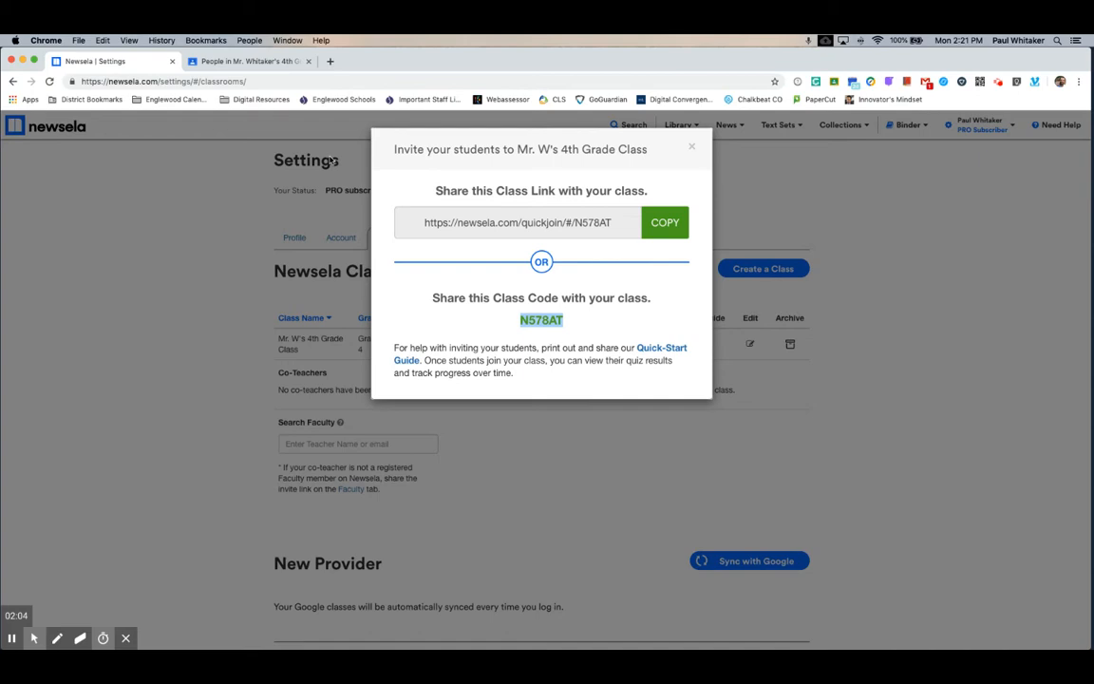
right_click(537, 320)
left_click(449, 322)
key("ctrl+Up")
left_click(201, 284)
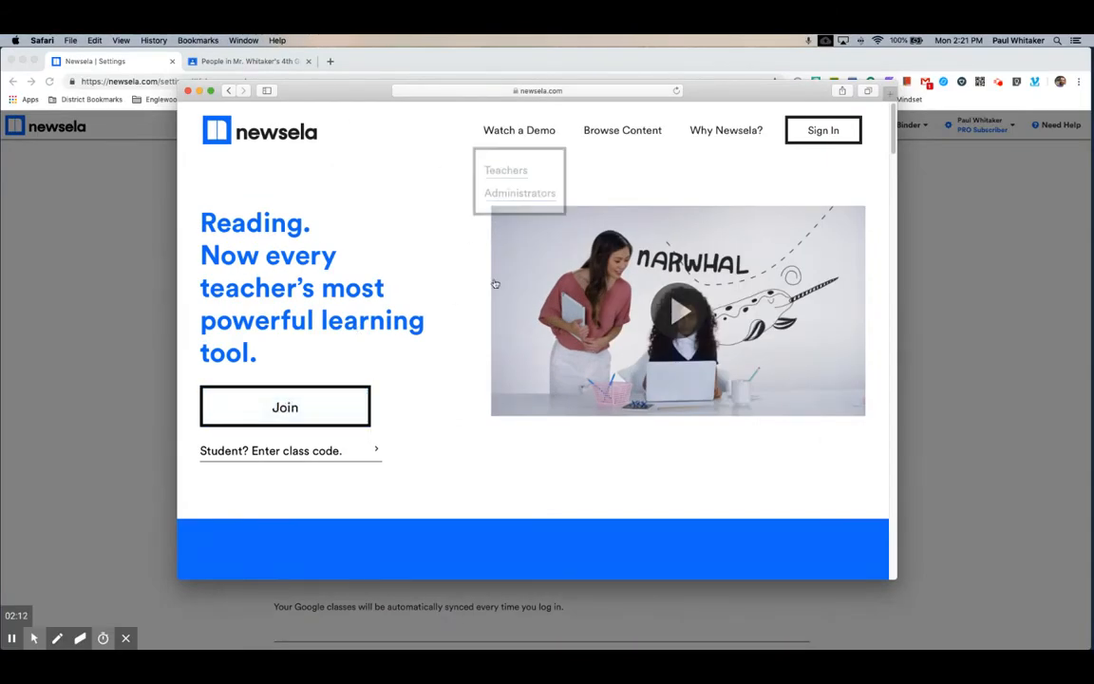
- Paste the class code on Newsela's homepage, join, and choose to sign up as a new student
left_click(317, 450)
key("super+v")
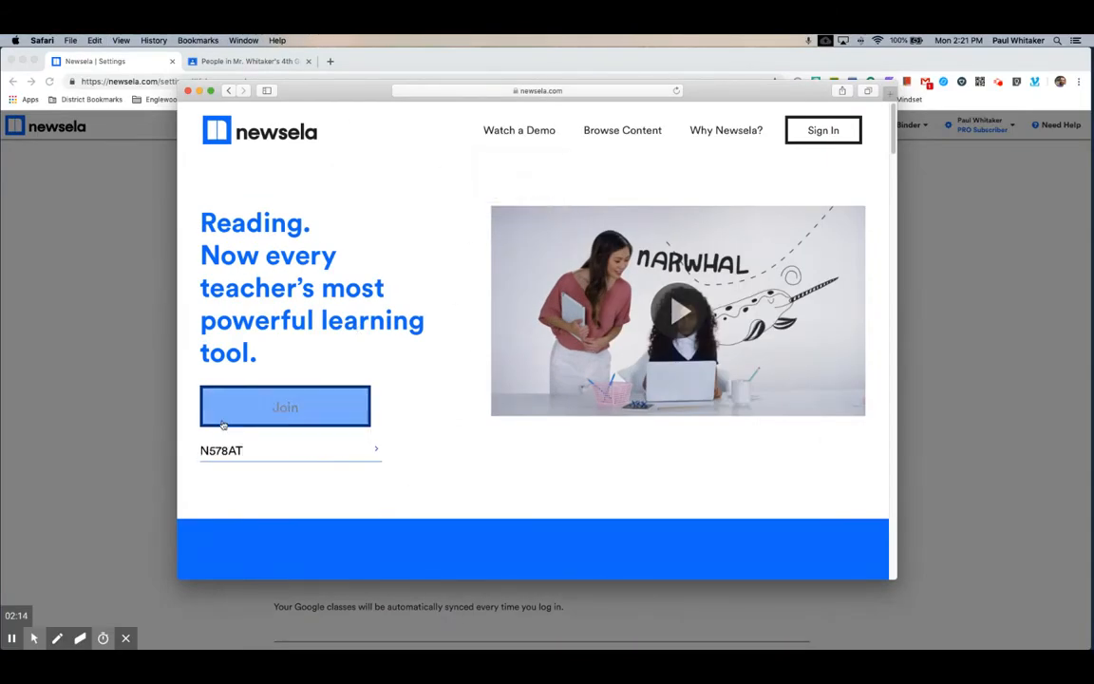
left_click(271, 409)
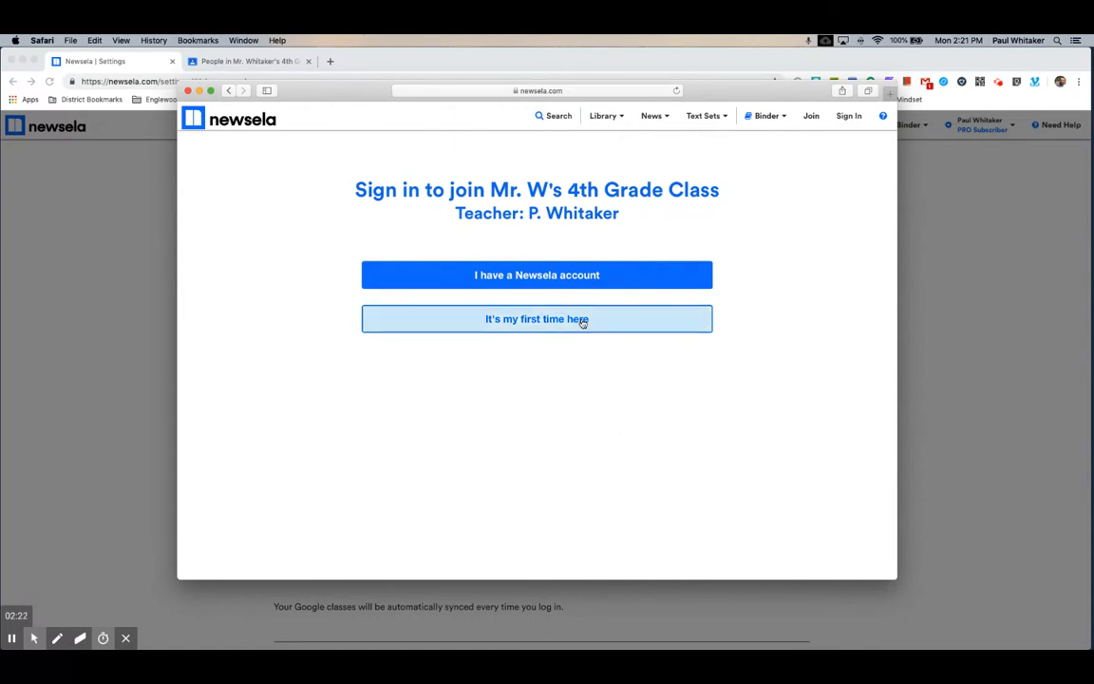
left_click(616, 320)
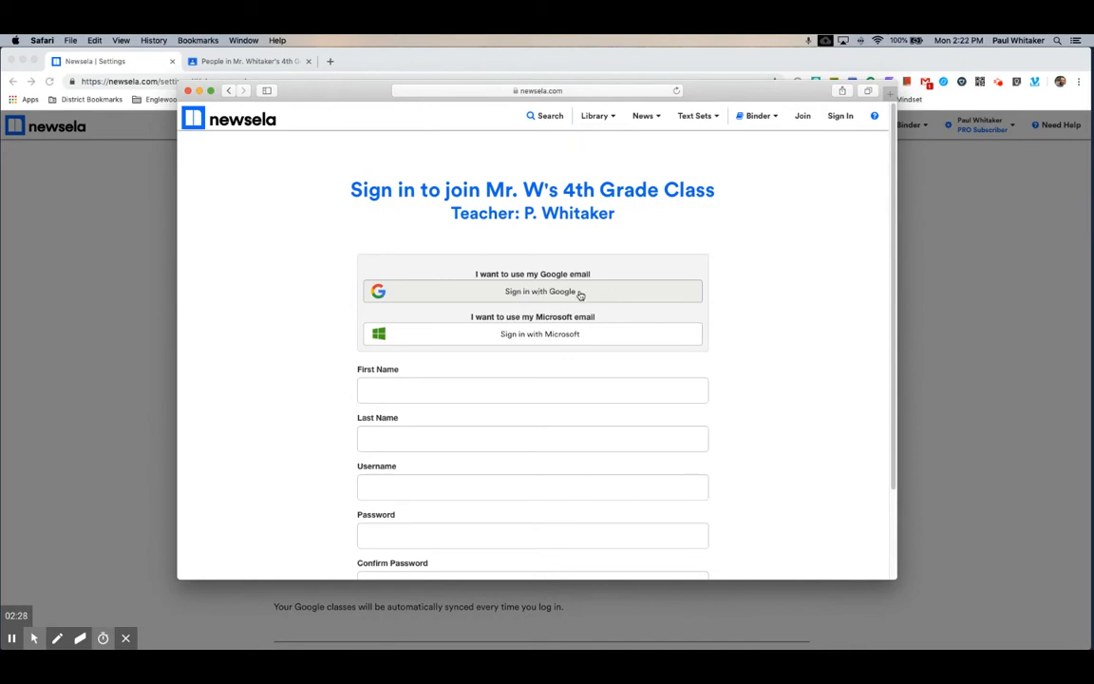
left_click(530, 390)
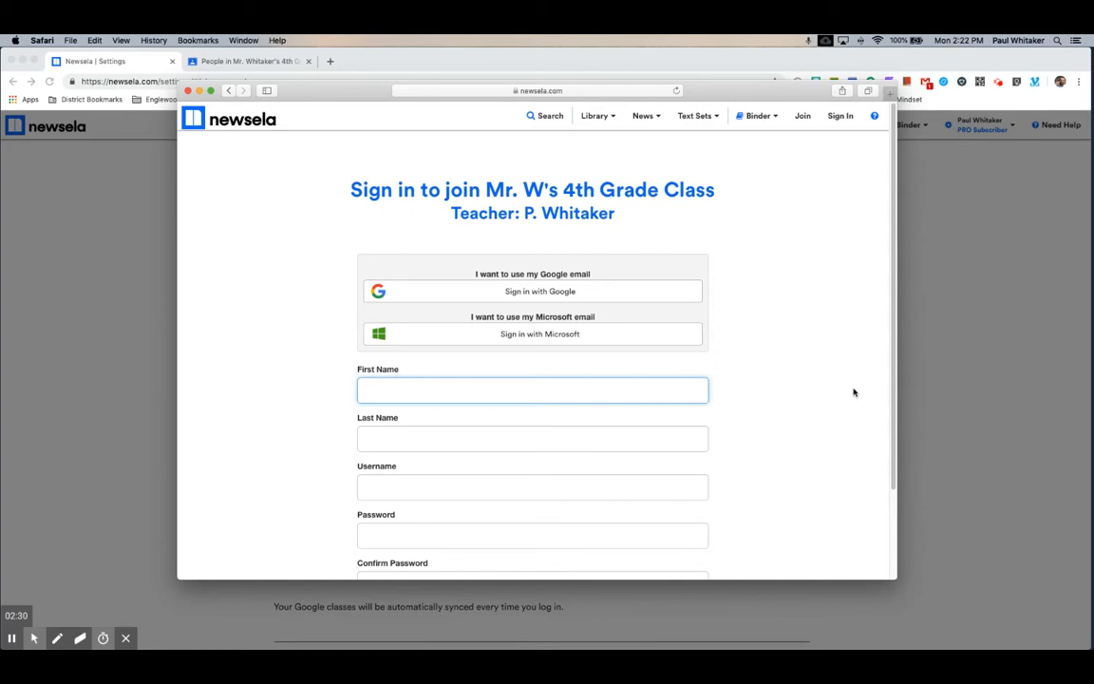
scroll(740, 442, "down", 2)
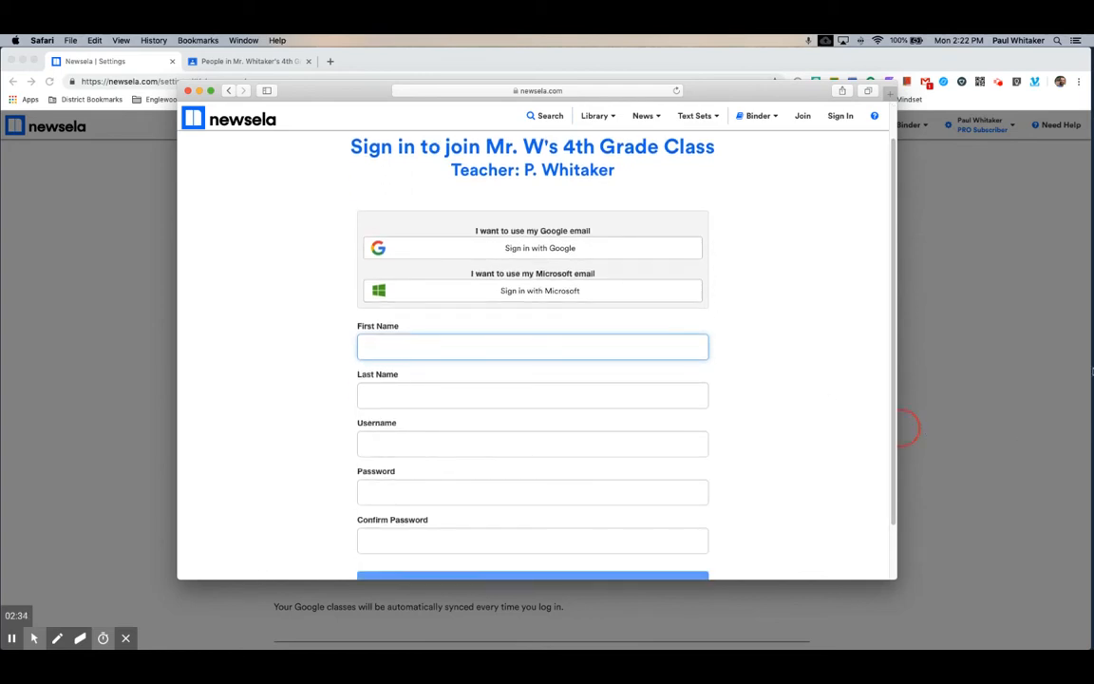
- Enter the student's first and last name in the sign-up form
key("Tab")
key("Tab")
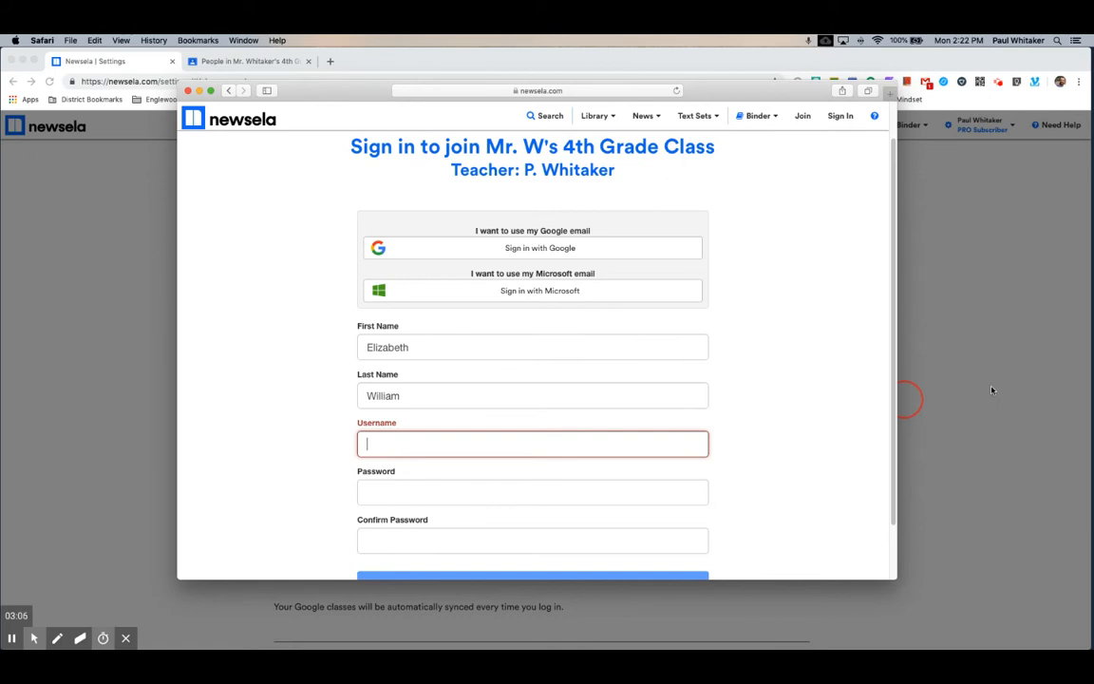
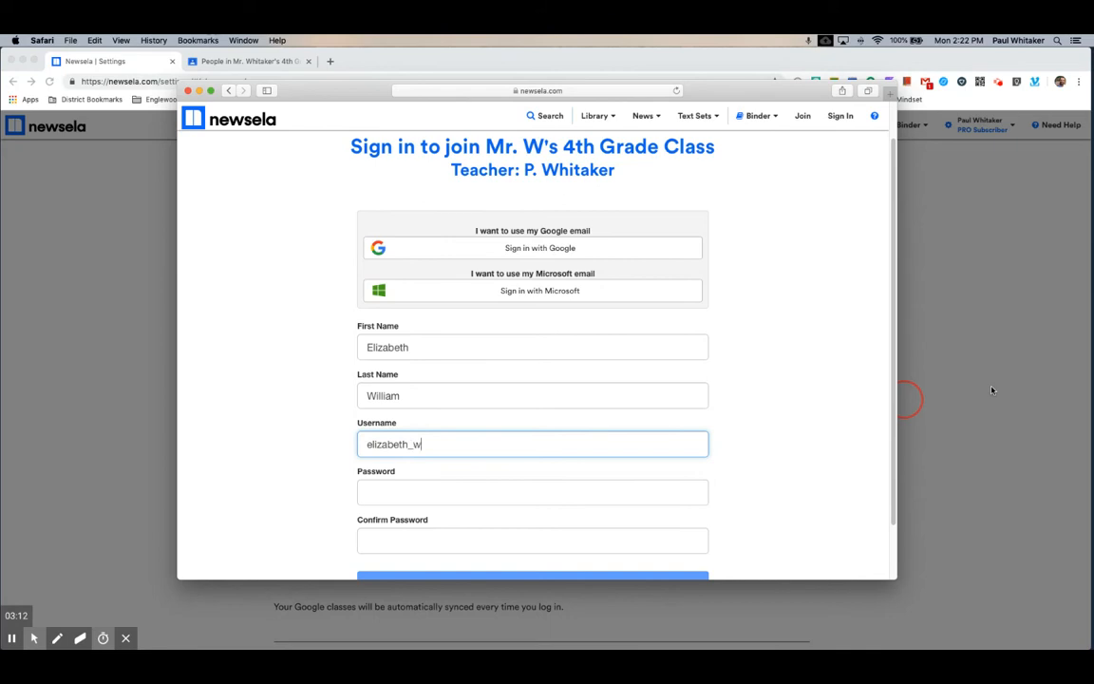
- Enter the student's username and a matching password and password confirmation
key("Tab")
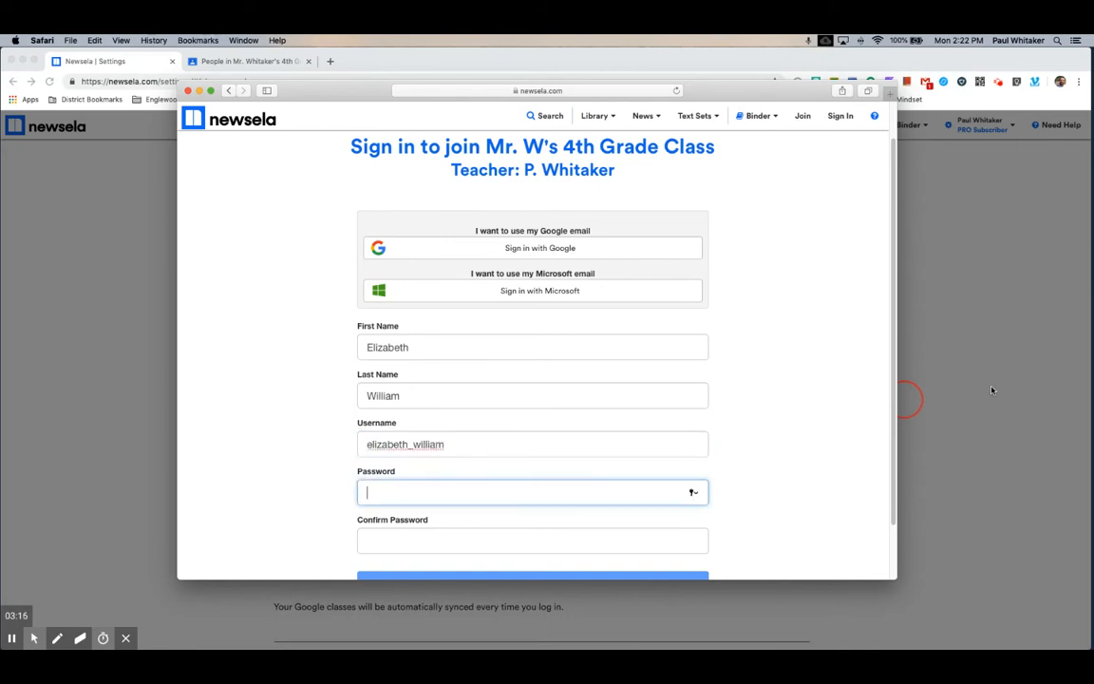
type("••••••")
key("Tab")
type("••")
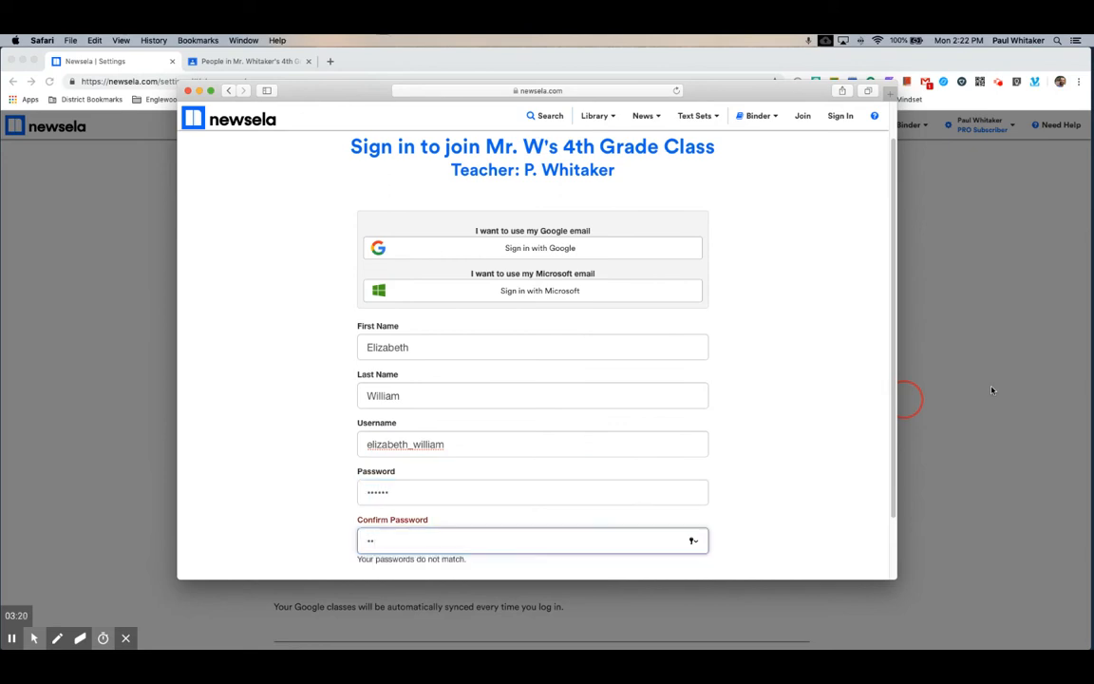
key("BackSpace")
key("BackSpace")
type("•••••")
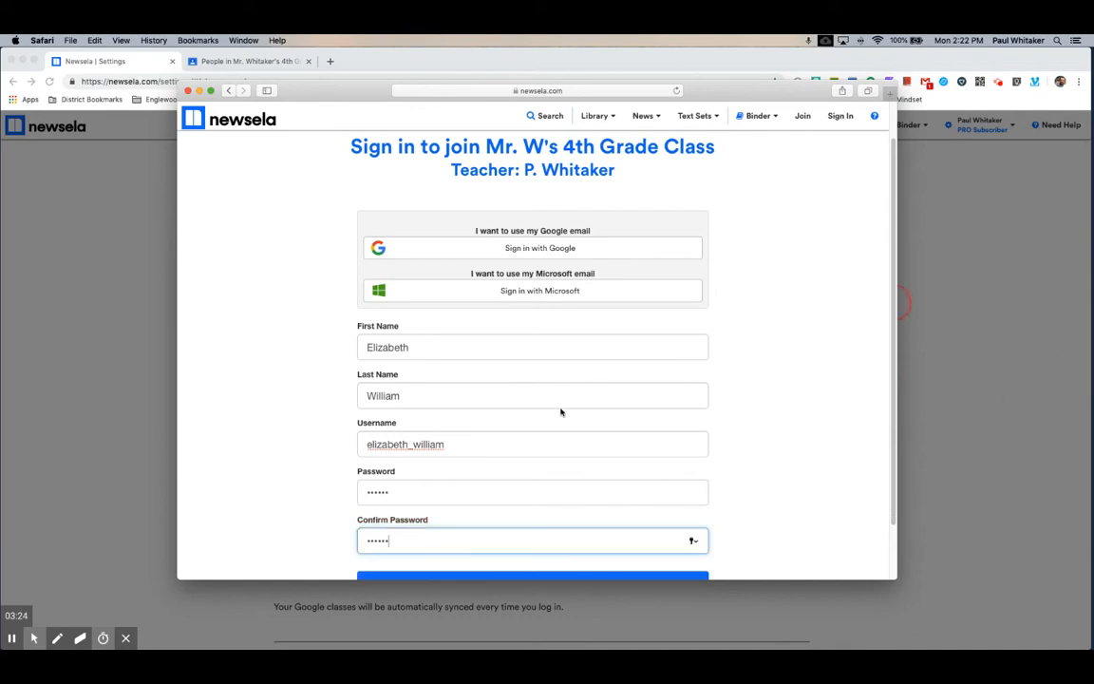
- Submit the sign-up form, then switch back to the teacher's window
scroll(560, 410, "down", 2)
left_click(521, 521)
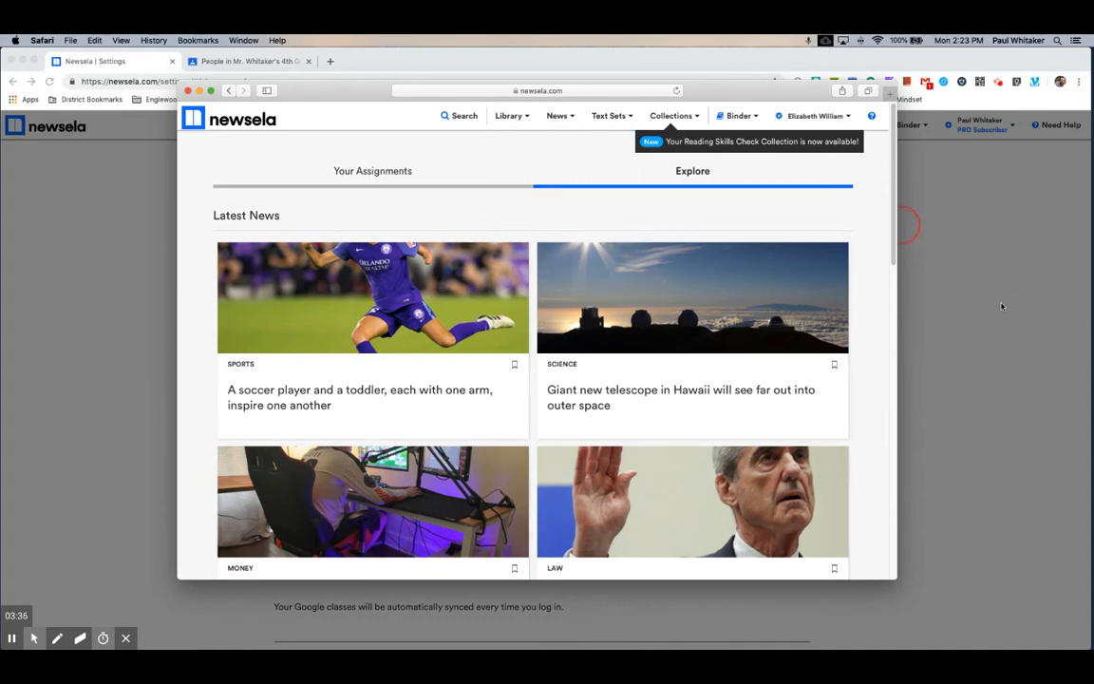
left_click(992, 337)
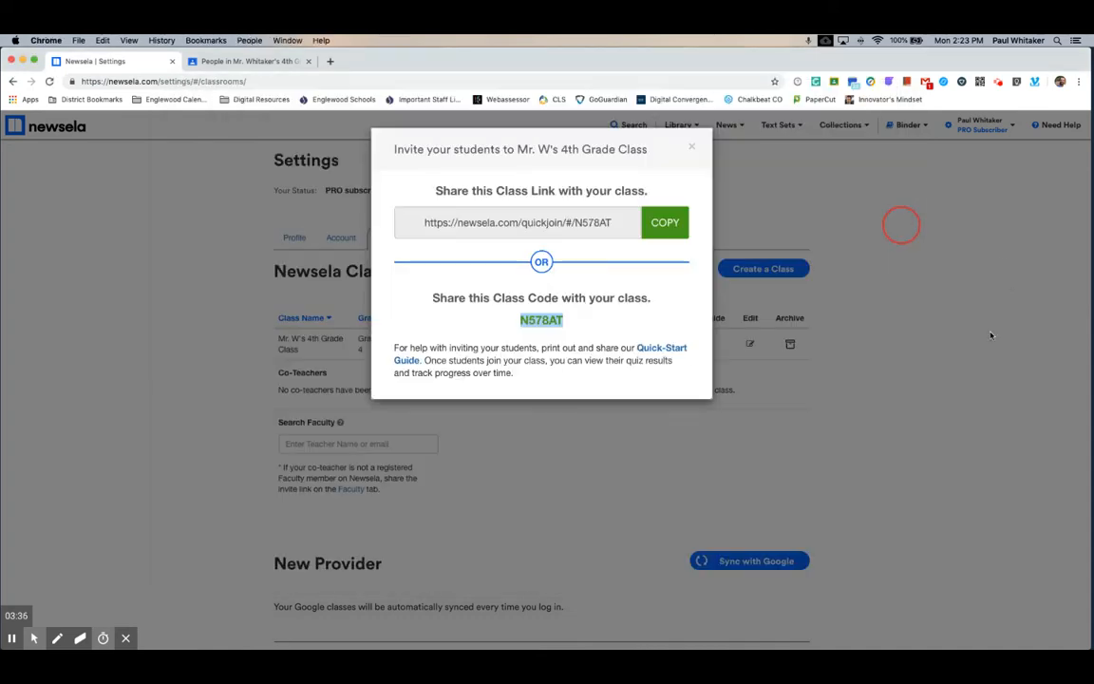
- Close the invite dialog, check the Students roster, return to Classes, and start Sync with Google
left_click(693, 145)
left_click(522, 239)
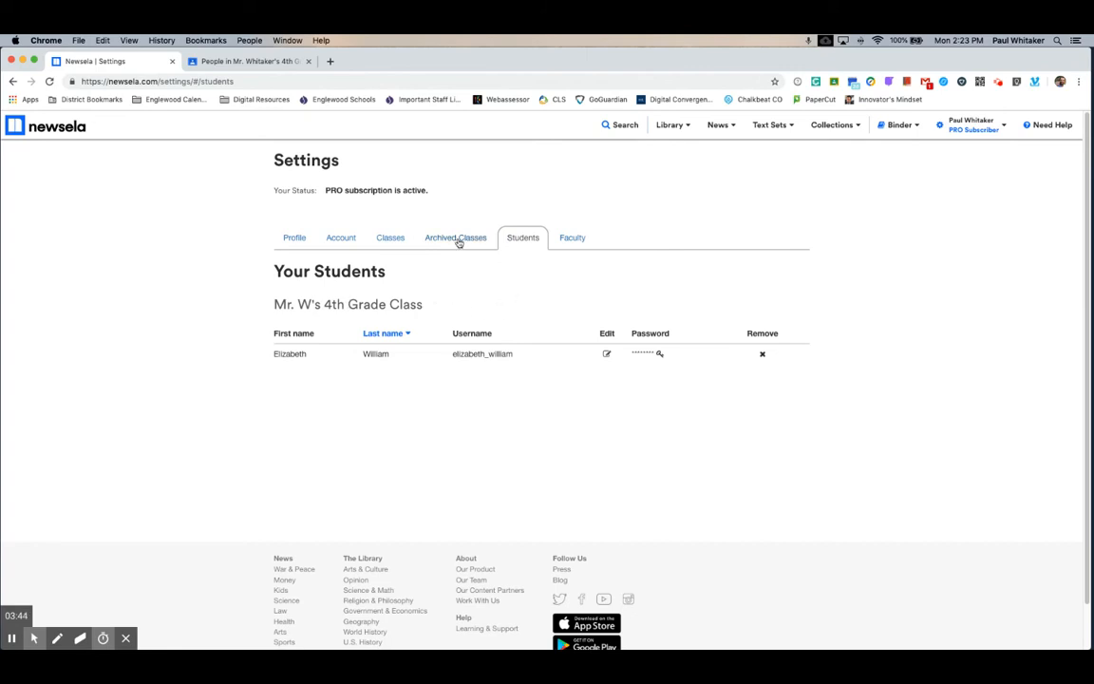
left_click(389, 240)
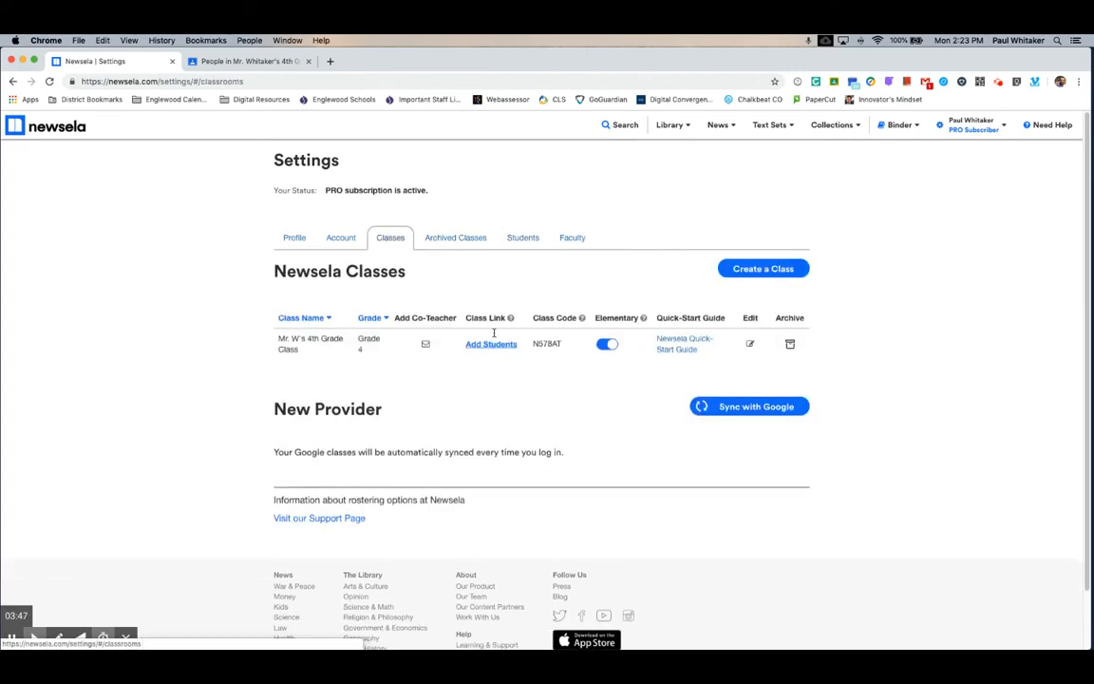
left_click(742, 407)
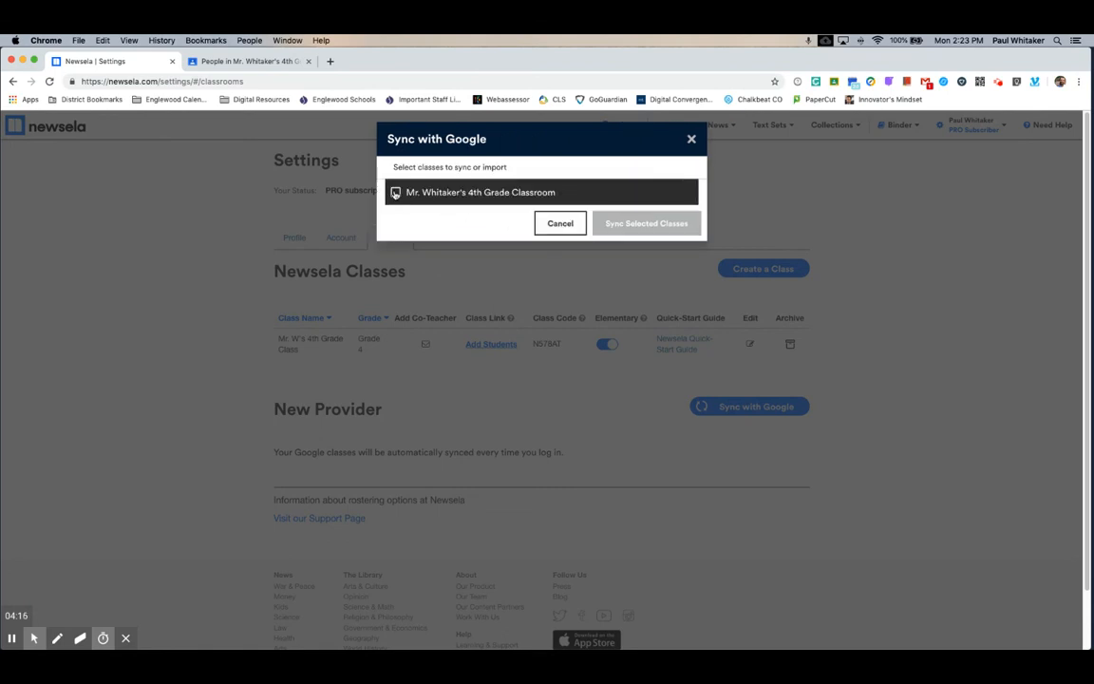
- Select the 4th Grade Classroom from Google Classroom, set it to Grade 4, and sync it
left_click(395, 193)
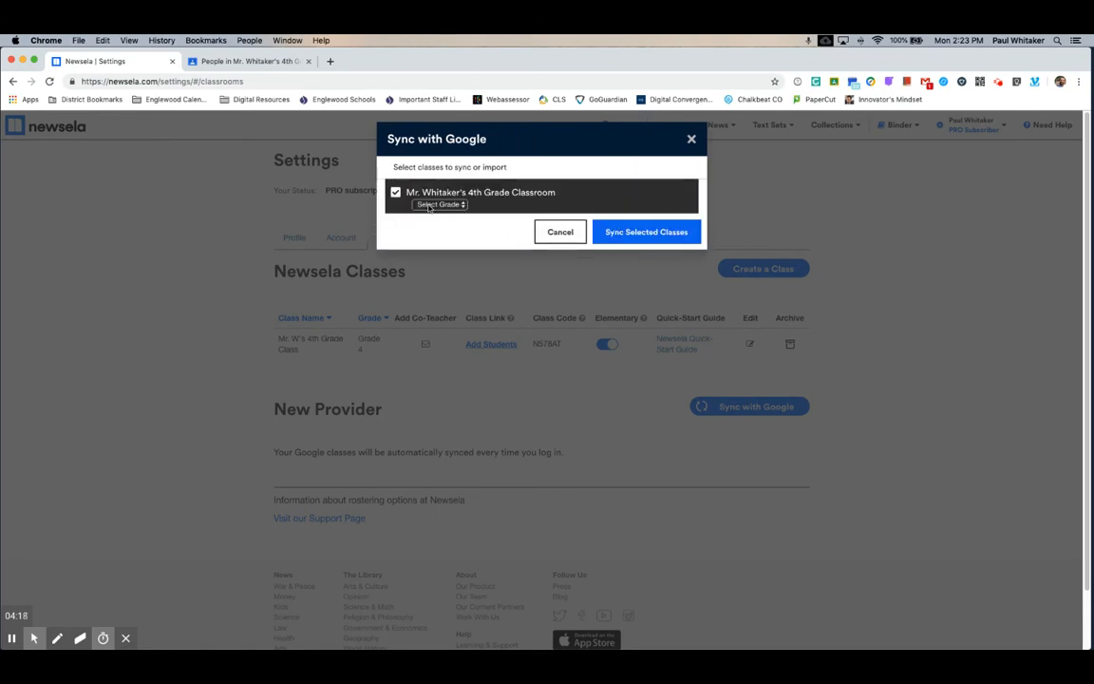
left_click(429, 205)
left_click(442, 233)
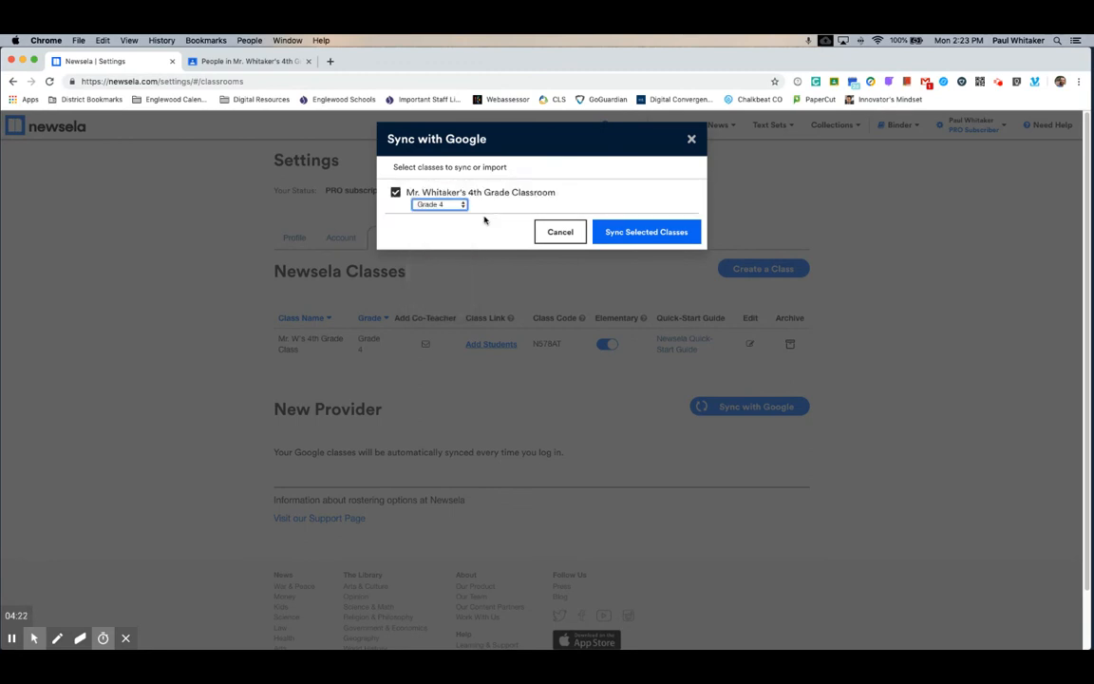
left_click(628, 236)
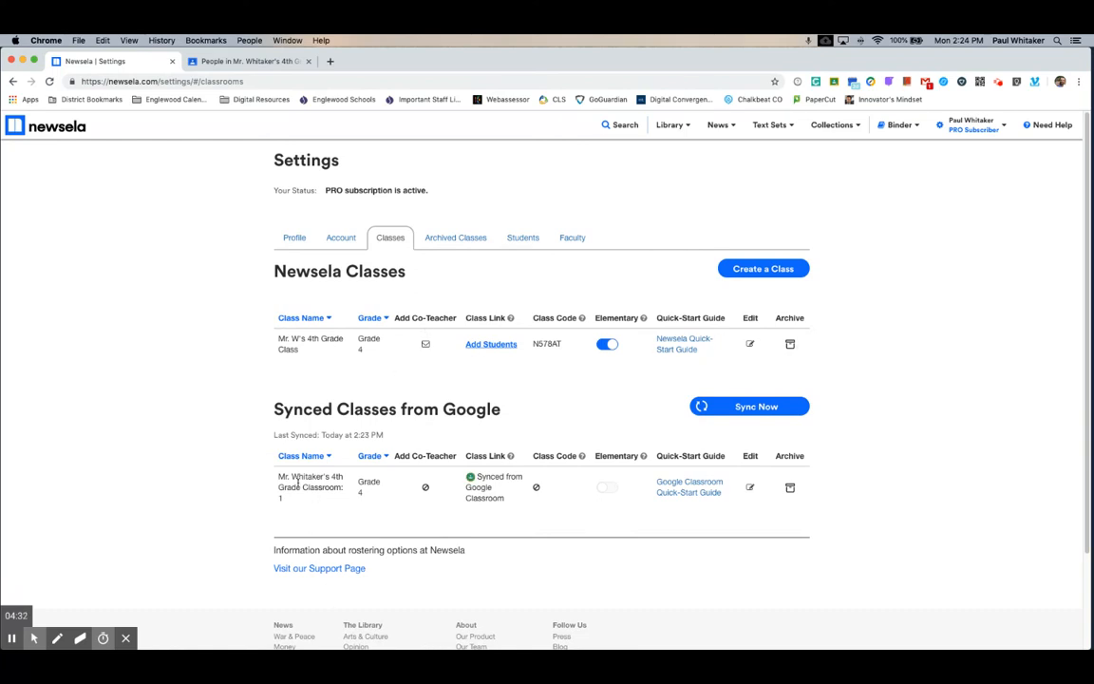
- Re-sync the Google class roster from the Students tab, then return to the Classes list
left_click(518, 238)
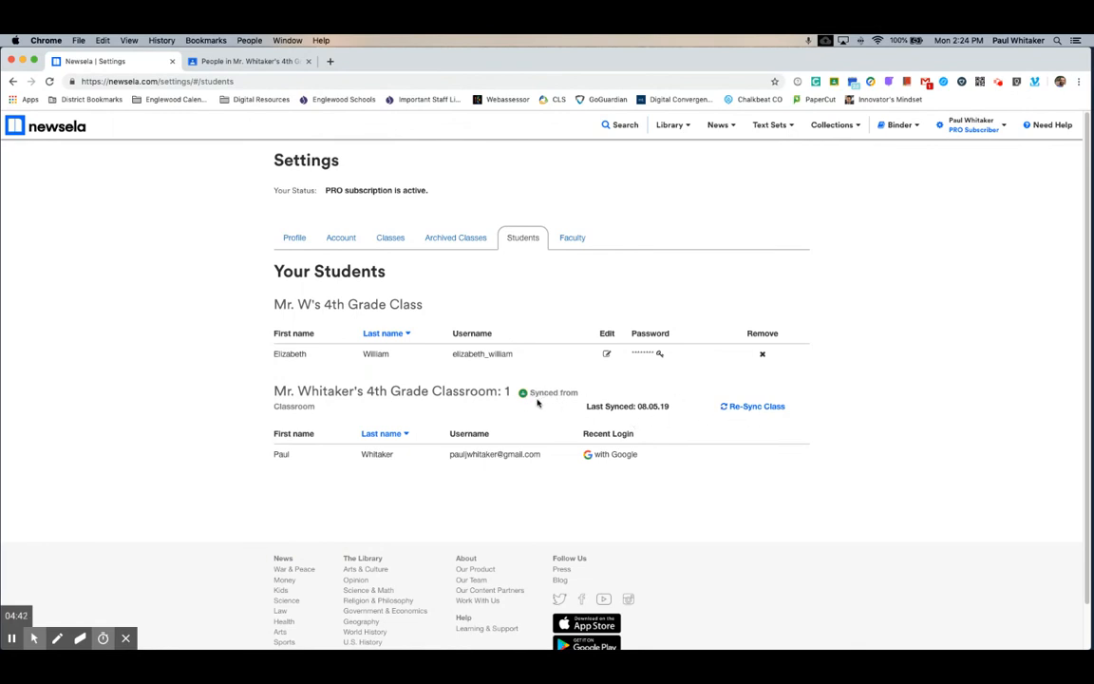
left_click(760, 408)
left_click(396, 244)
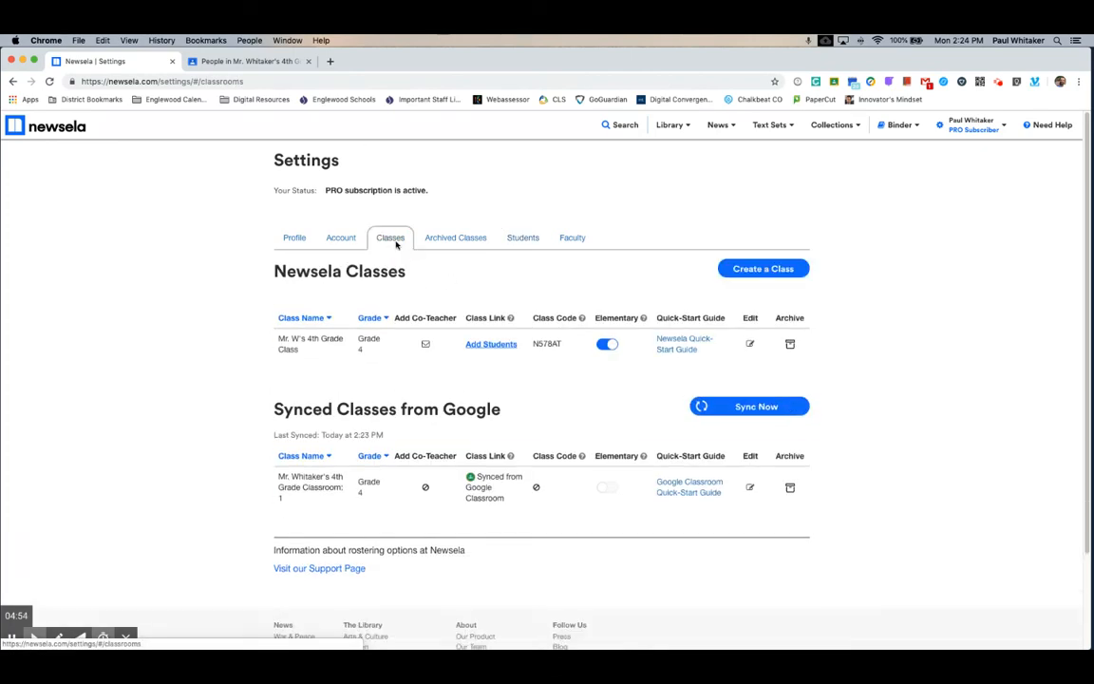